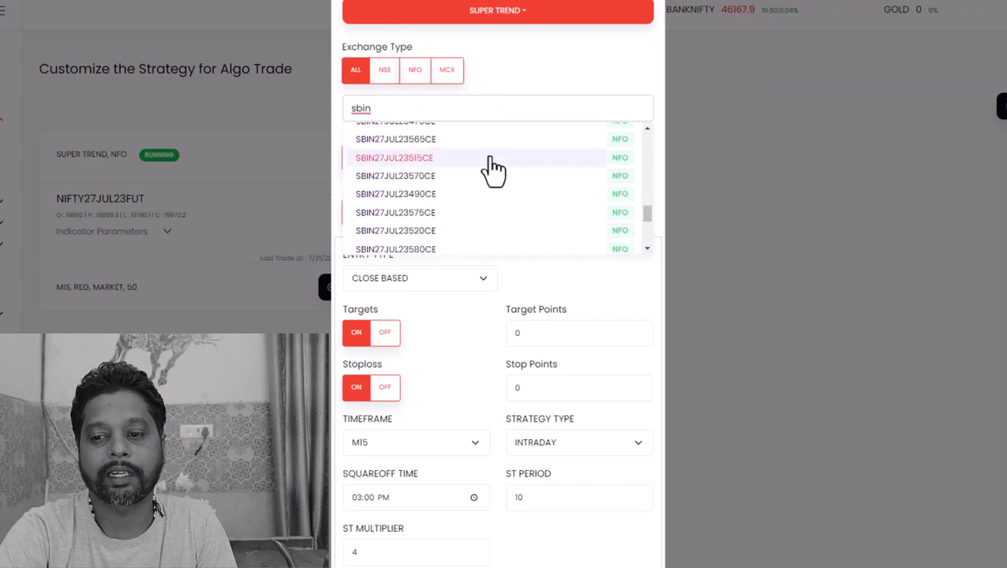
Restrict the exchange type to NSE, search for "sbin" and select the SBIN-EQ symbol.
scroll(434, 177, up, 10)
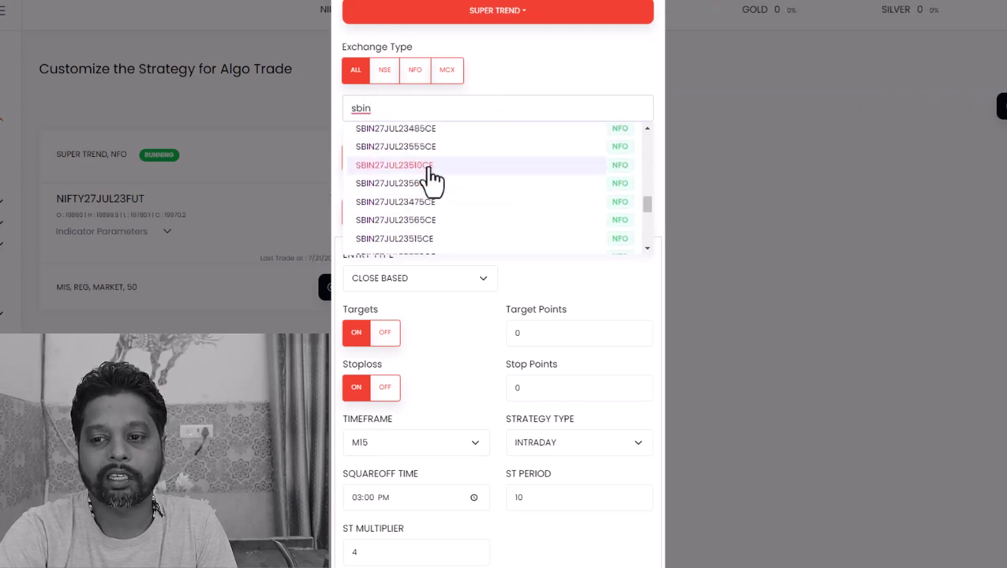
click(384, 71)
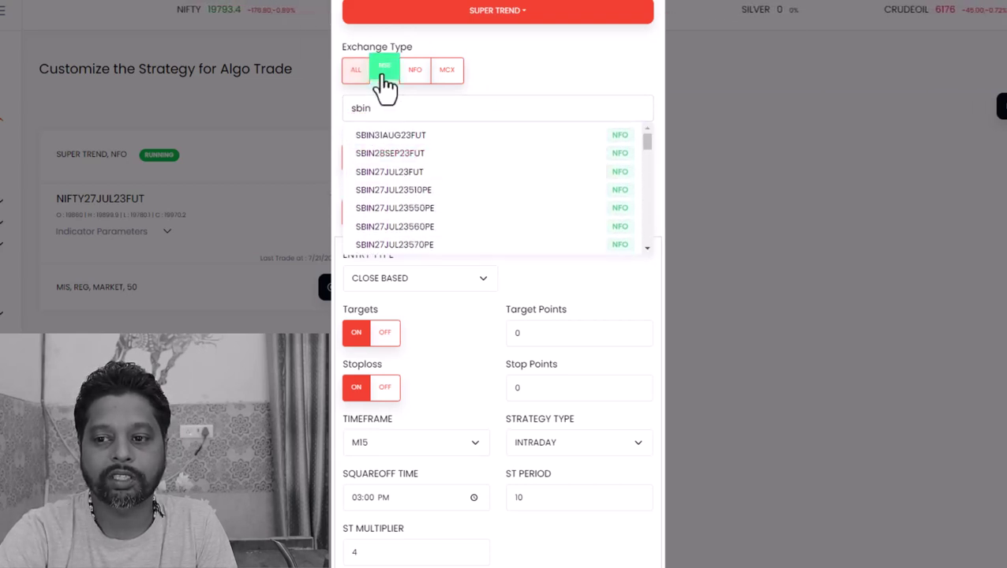
key(ctrl+a)
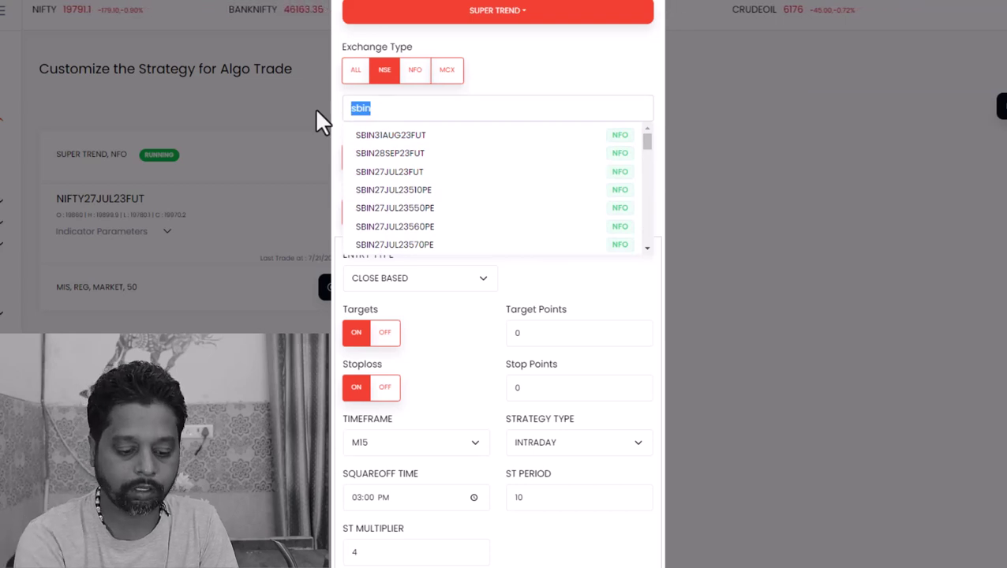
text(sbin)
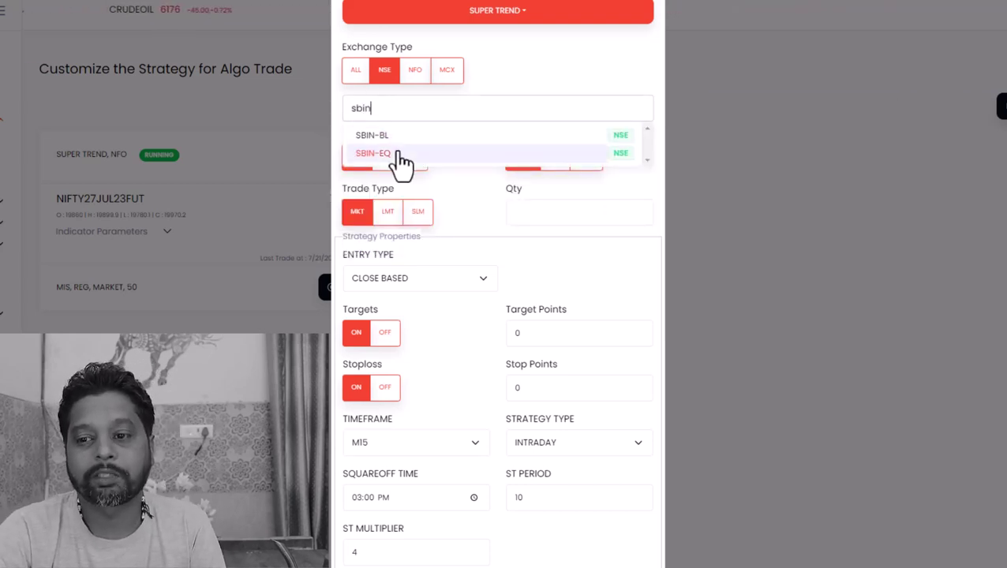
click(376, 154)
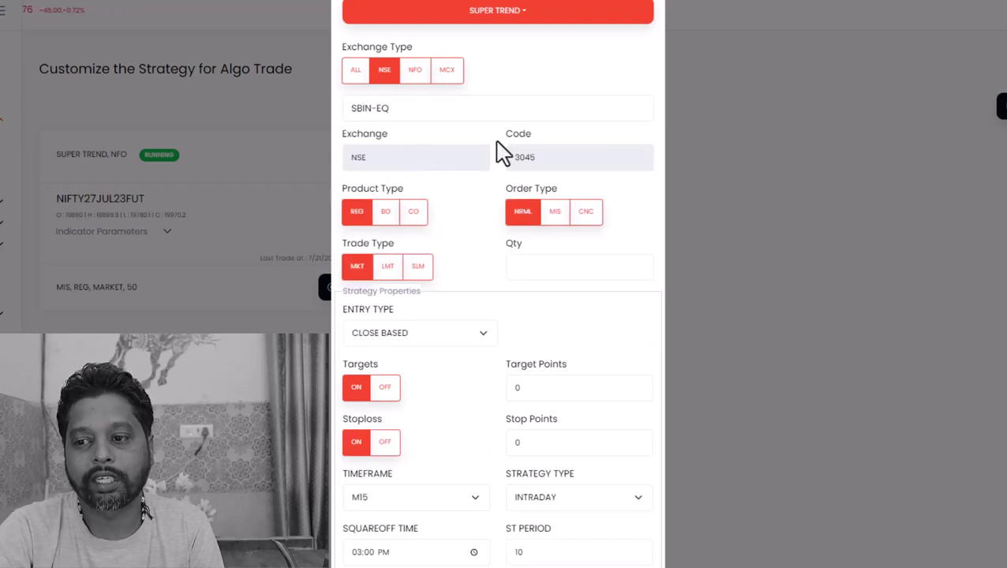
Set the order type to MIS and the quantity to 20 for SBIN-EQ.
click(584, 223)
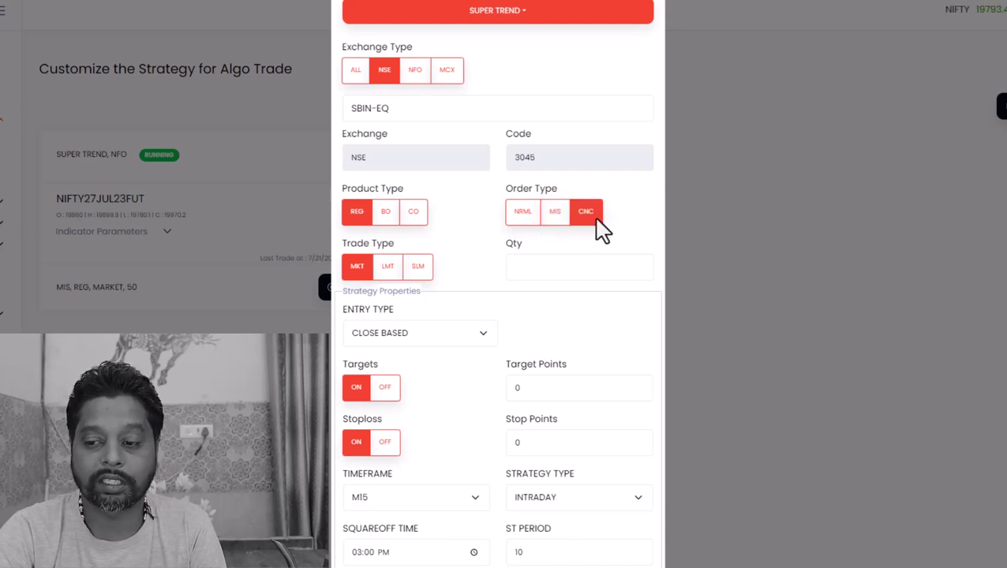
click(564, 221)
click(537, 221)
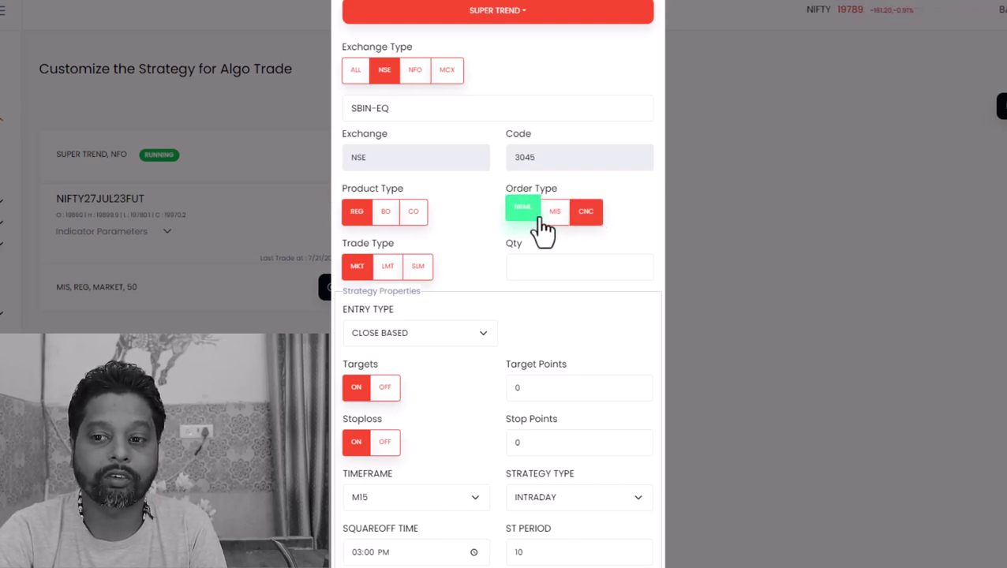
drag(405, 113, 322, 120)
click(557, 213)
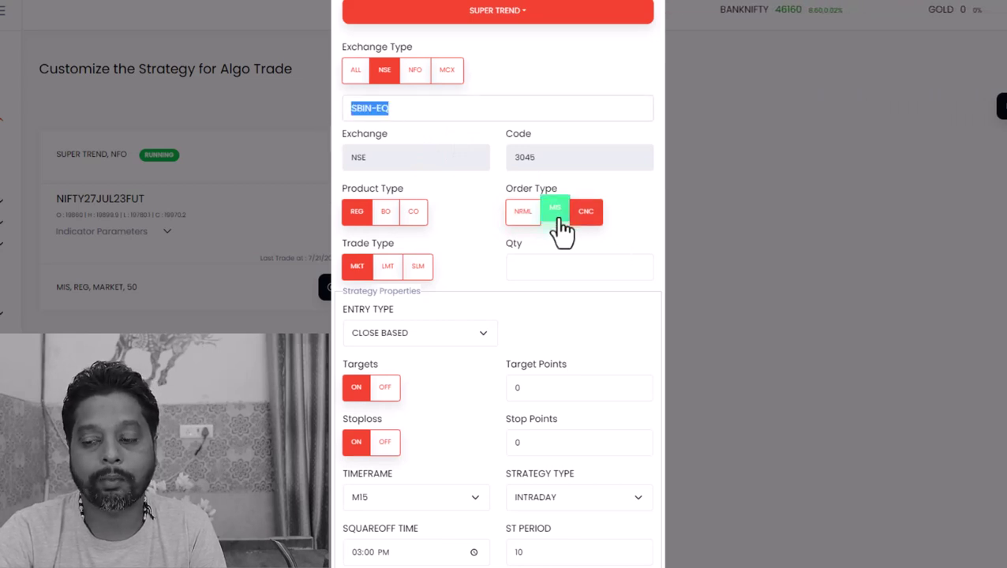
click(584, 210)
click(557, 213)
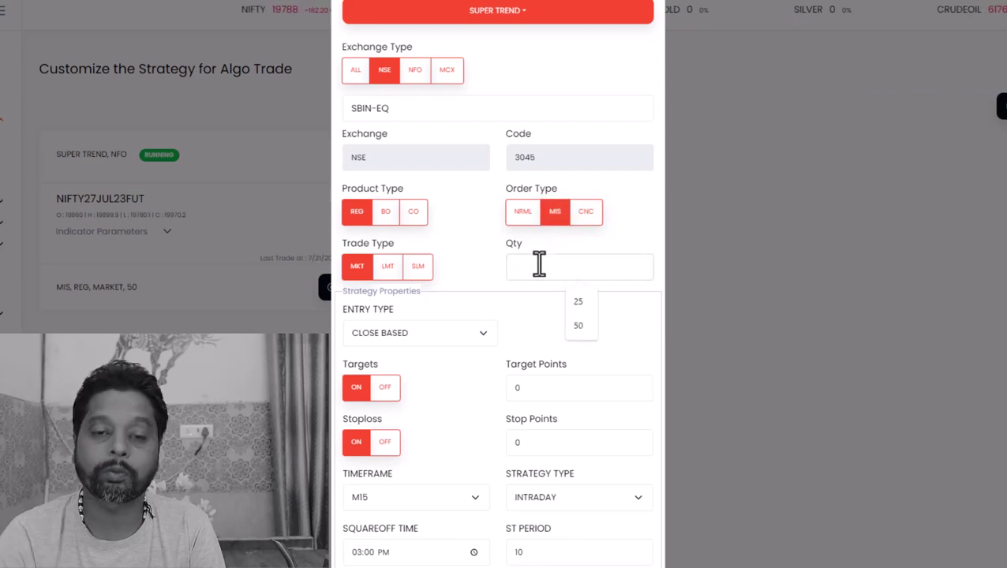
text(20)
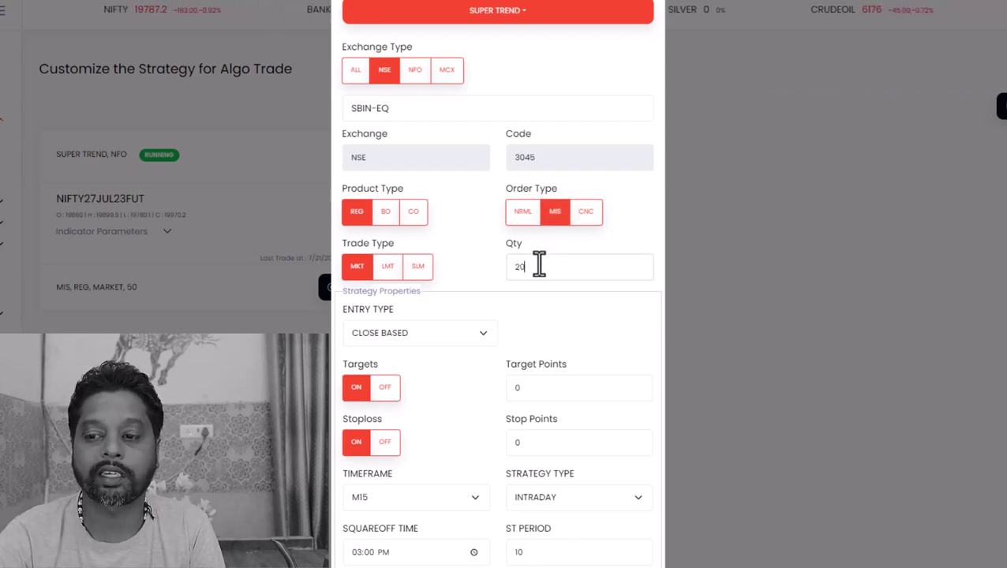
Configure the strategy properties with CLOSE BASED entry, target and stop points of 2, timeframe M5 and strategy type INTRADAY.
scroll(465, 187, down, 2)
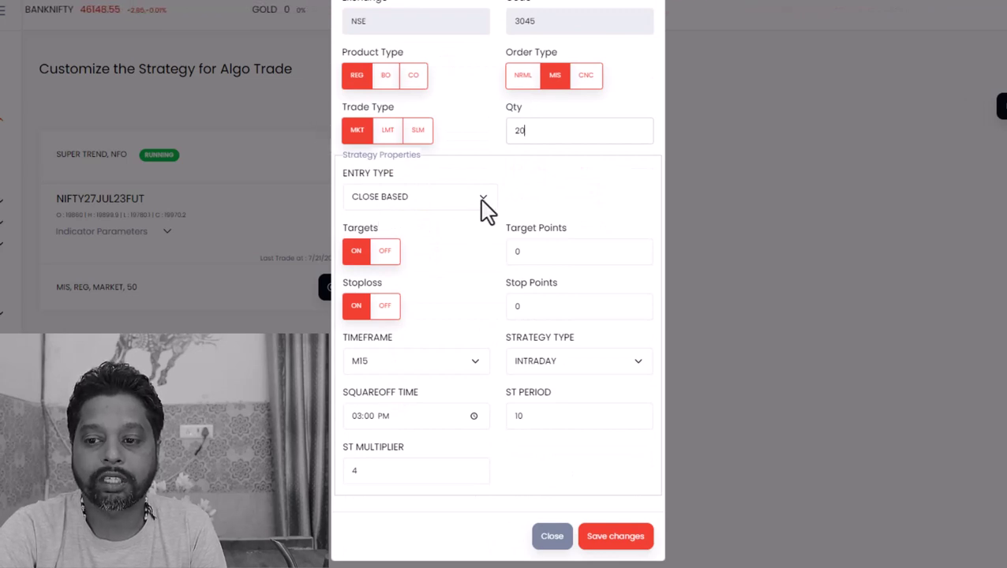
click(405, 204)
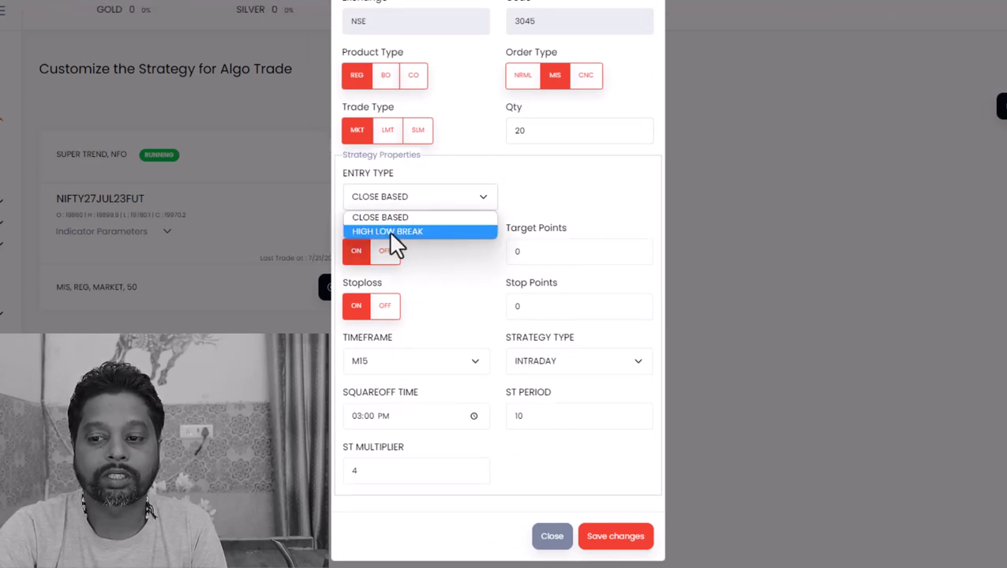
click(374, 218)
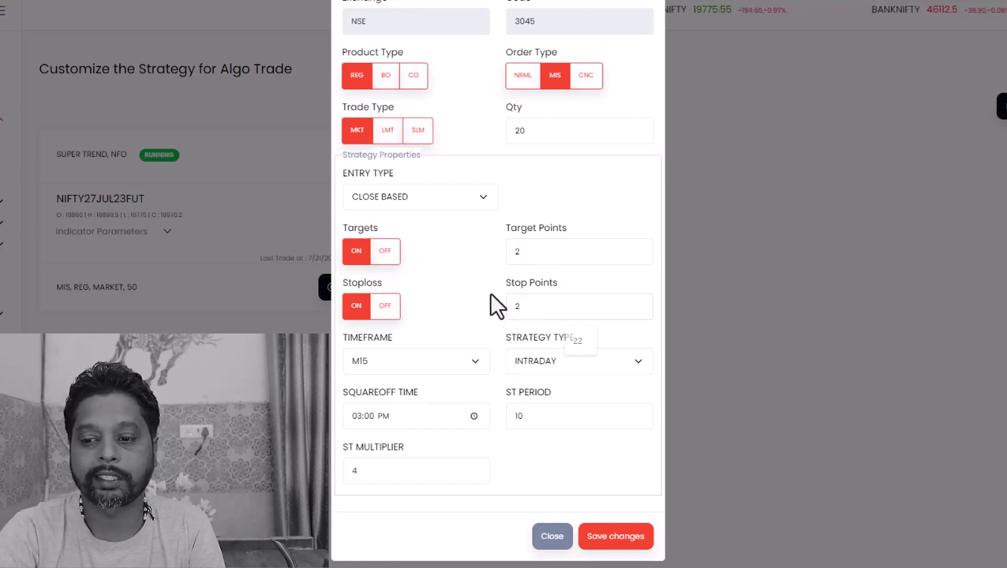
click(424, 363)
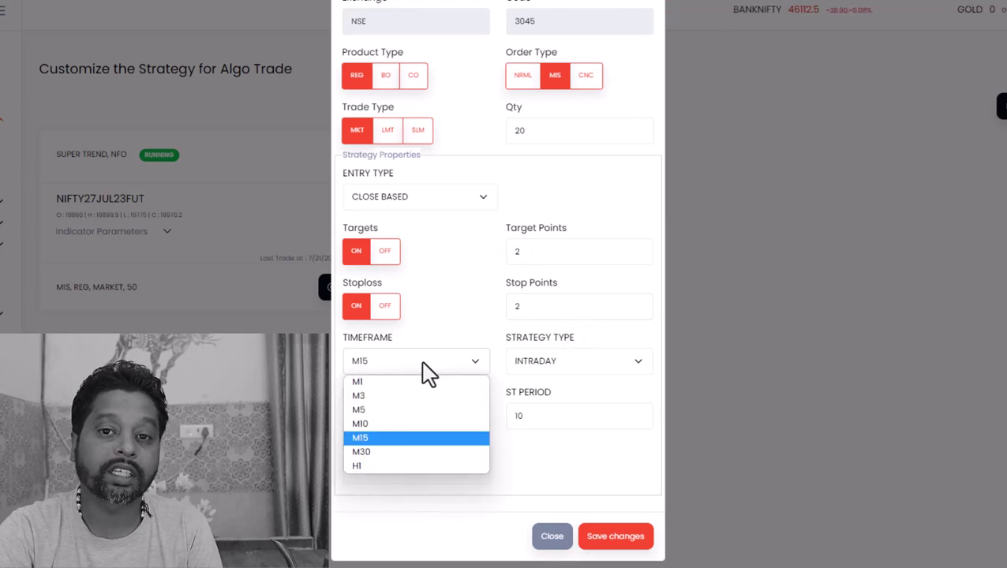
click(364, 411)
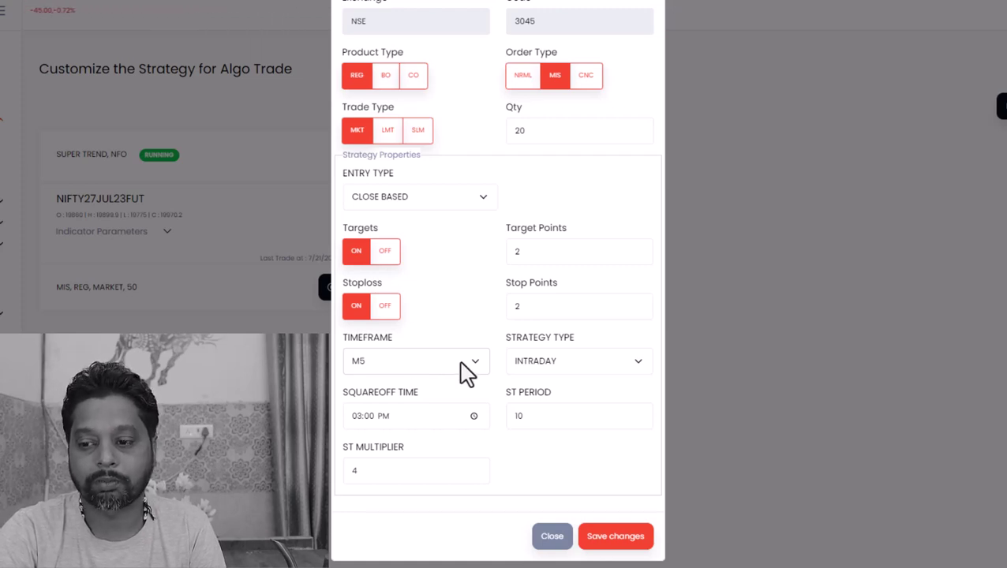
click(550, 365)
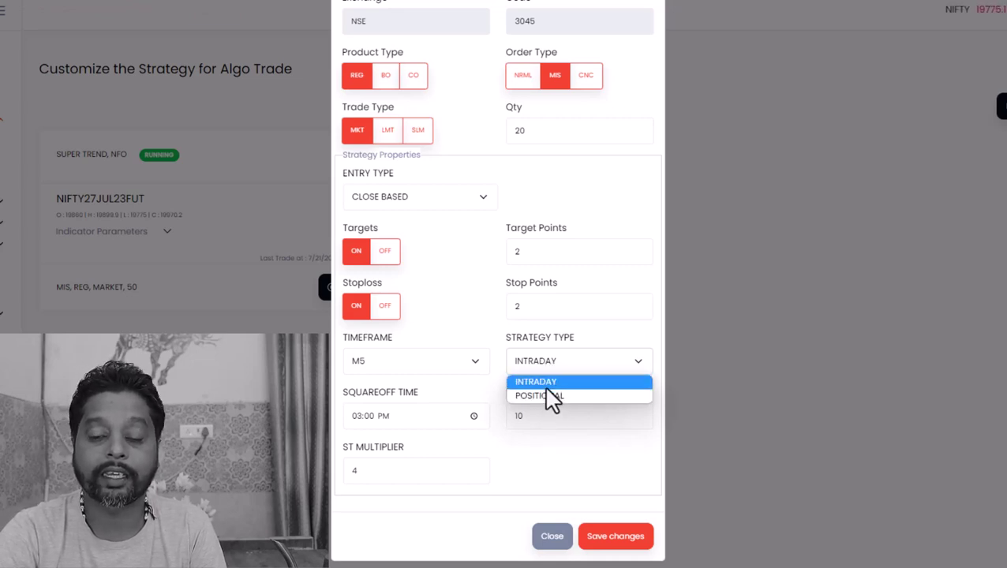
click(544, 384)
click(555, 75)
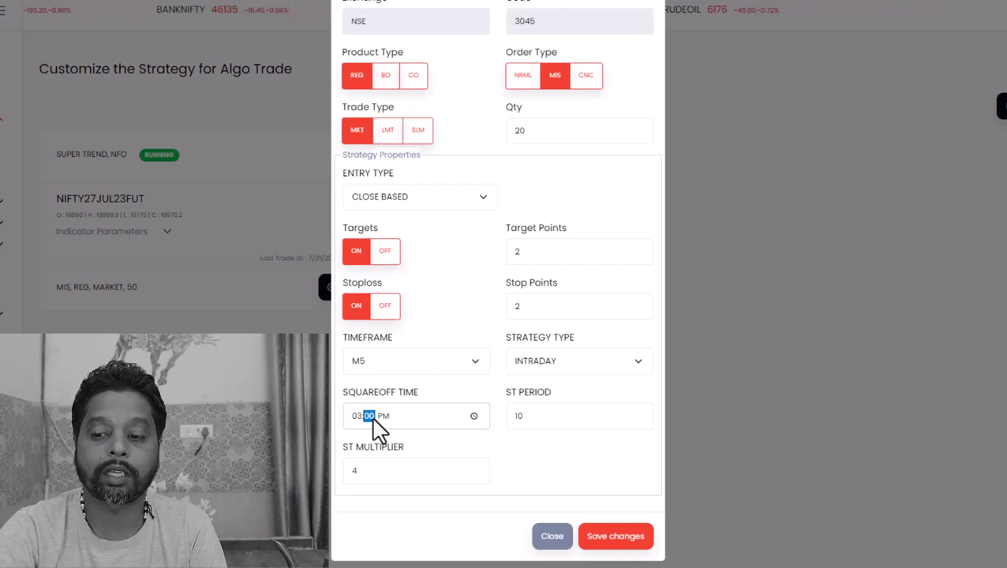
Save the SBIN-EQ Super Trend strategy and start it from its card.
click(610, 540)
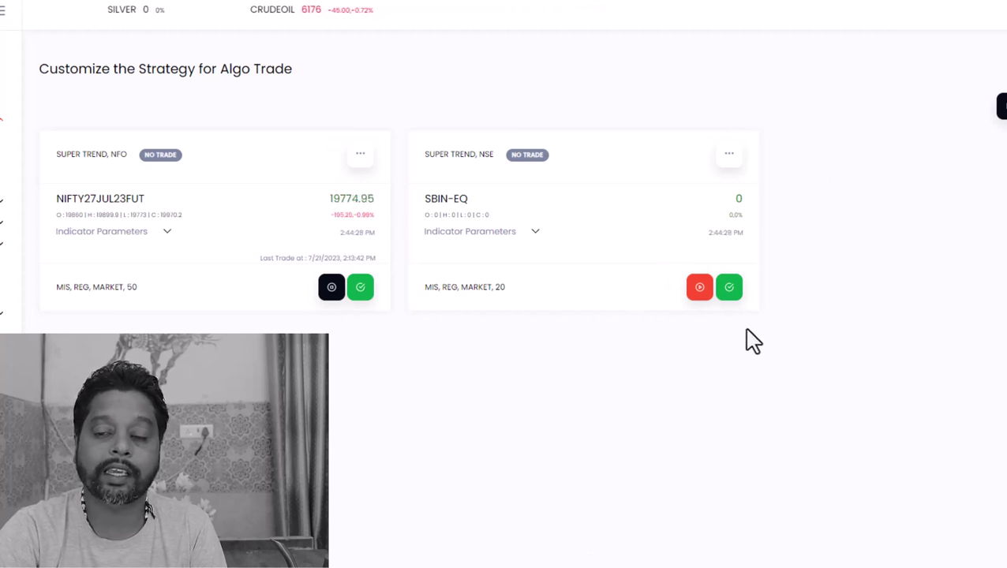
click(701, 288)
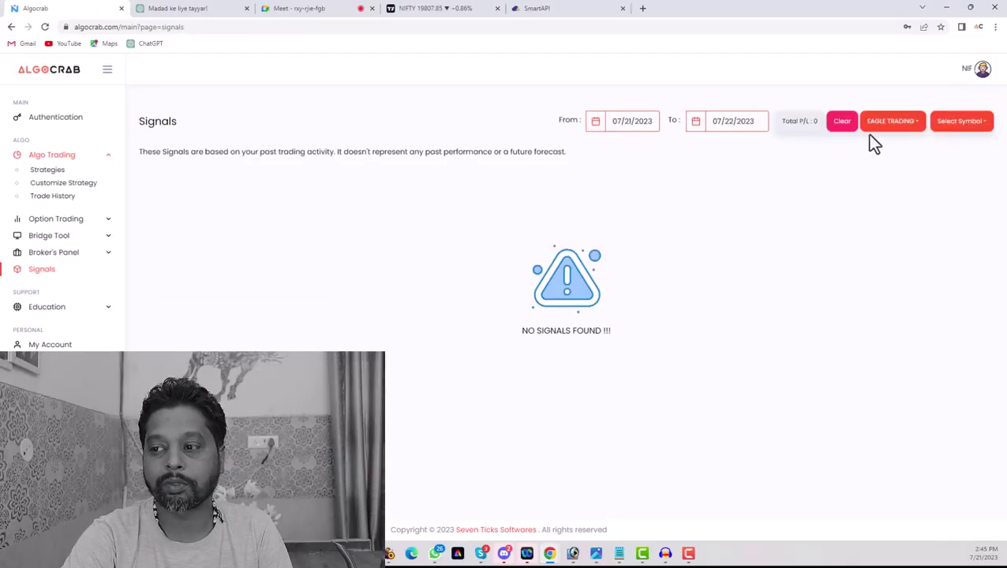
Filter the Signals page to the SUPER TREND strategy and review the listed trades and their profit or loss.
click(880, 126)
click(889, 157)
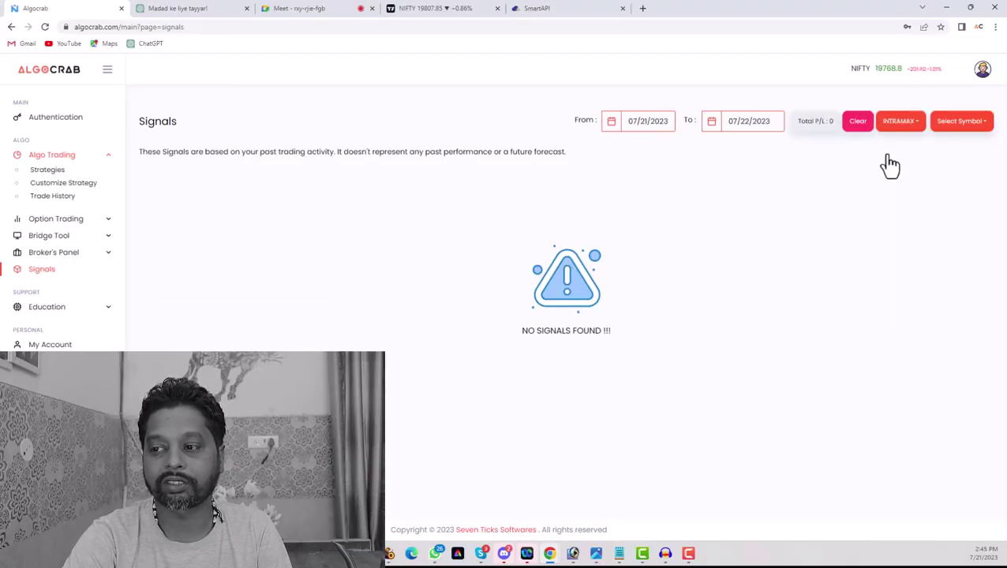
click(898, 142)
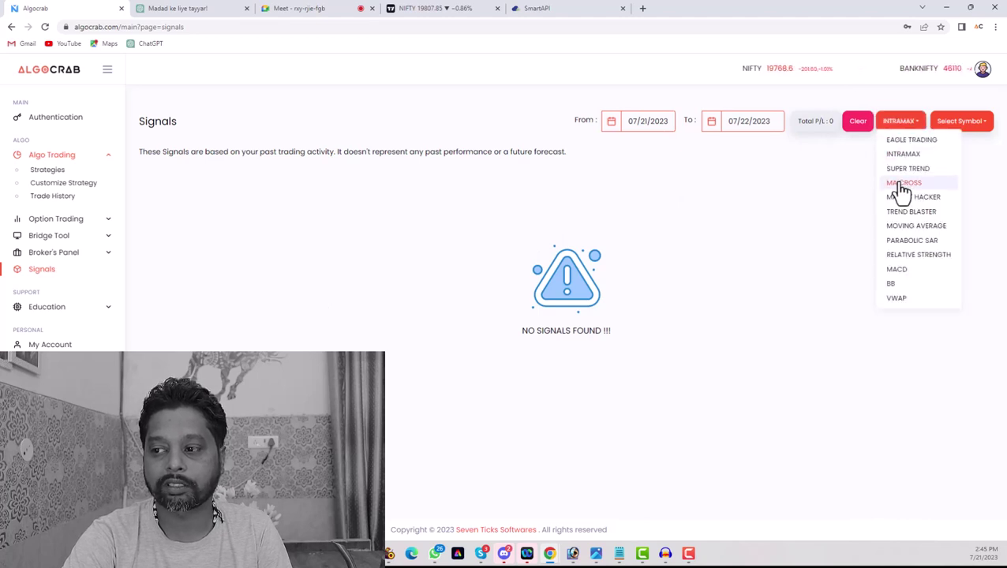
click(901, 172)
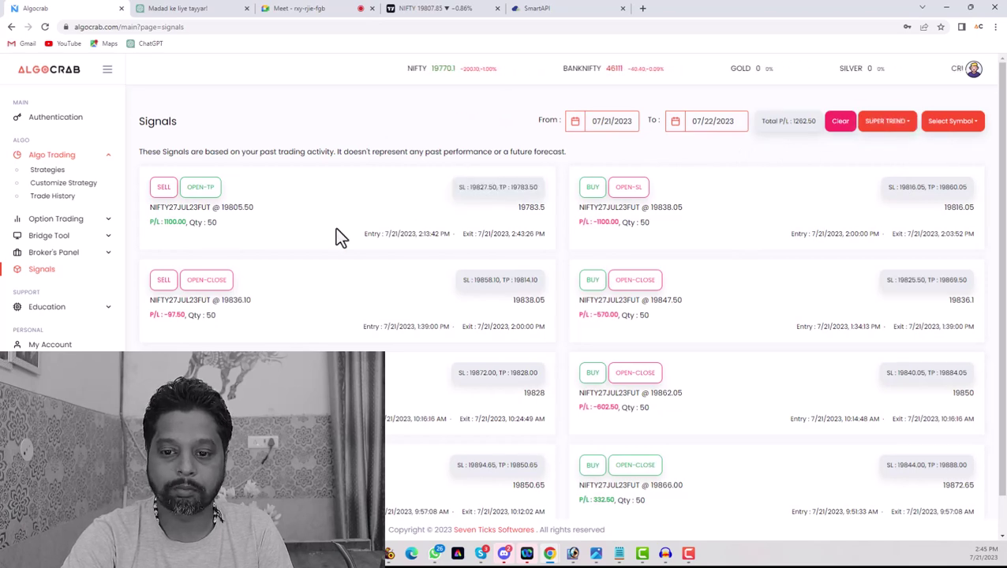
scroll(337, 231, down, 1)
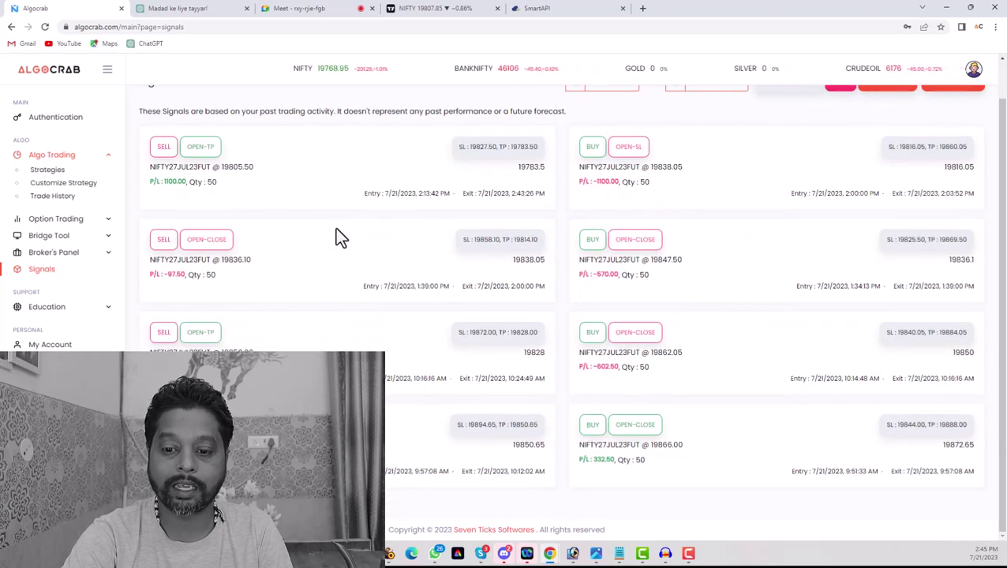
scroll(336, 231, up, 1)
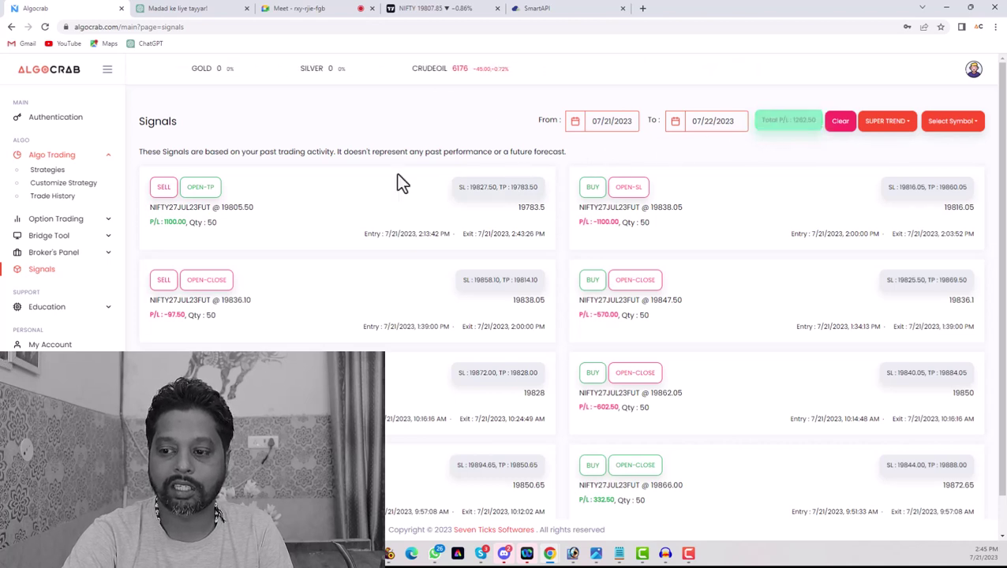
scroll(588, 332, down, 1)
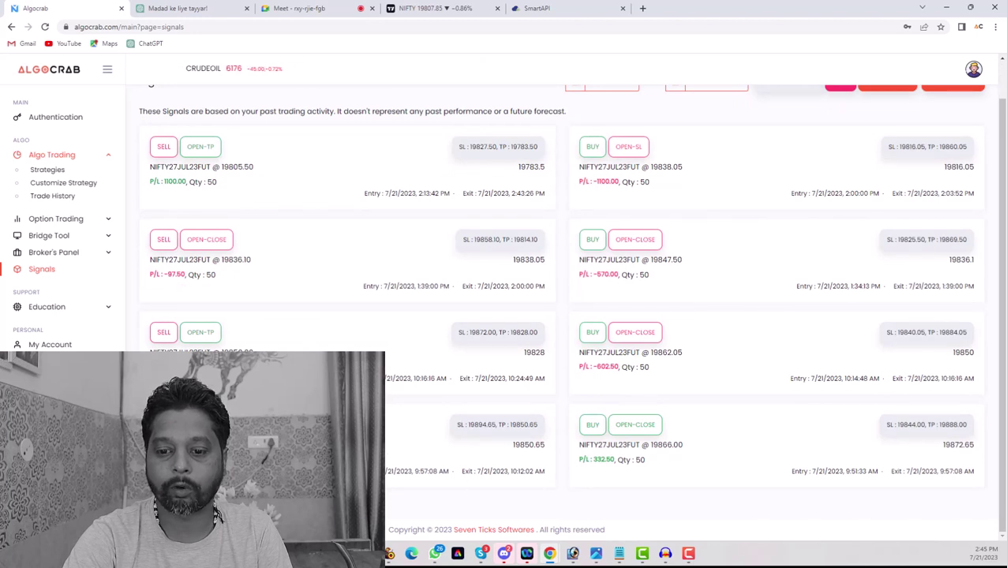
scroll(238, 298, up, 1)
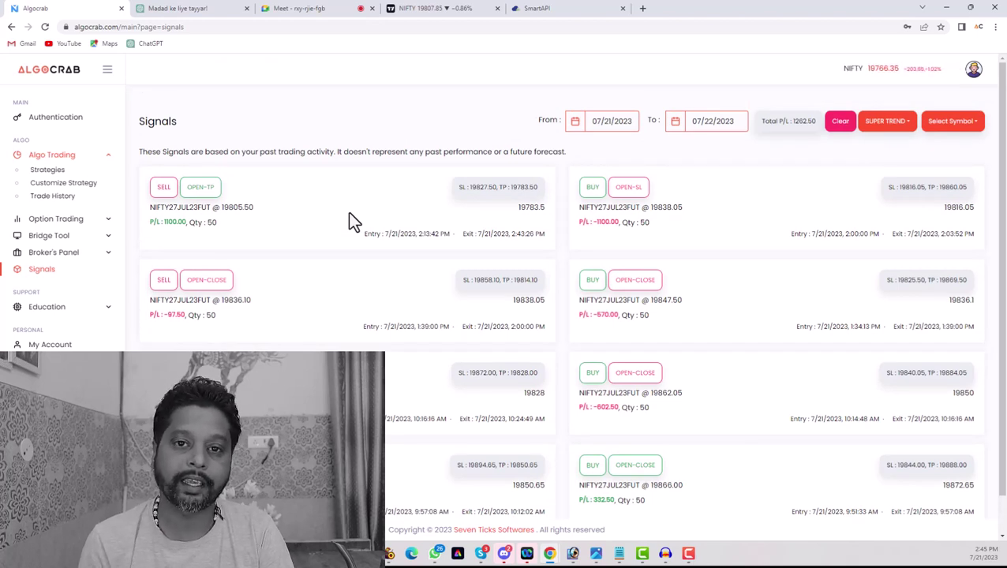
Open the Strategies page and switch the trading mode to Paper Trading.
click(48, 173)
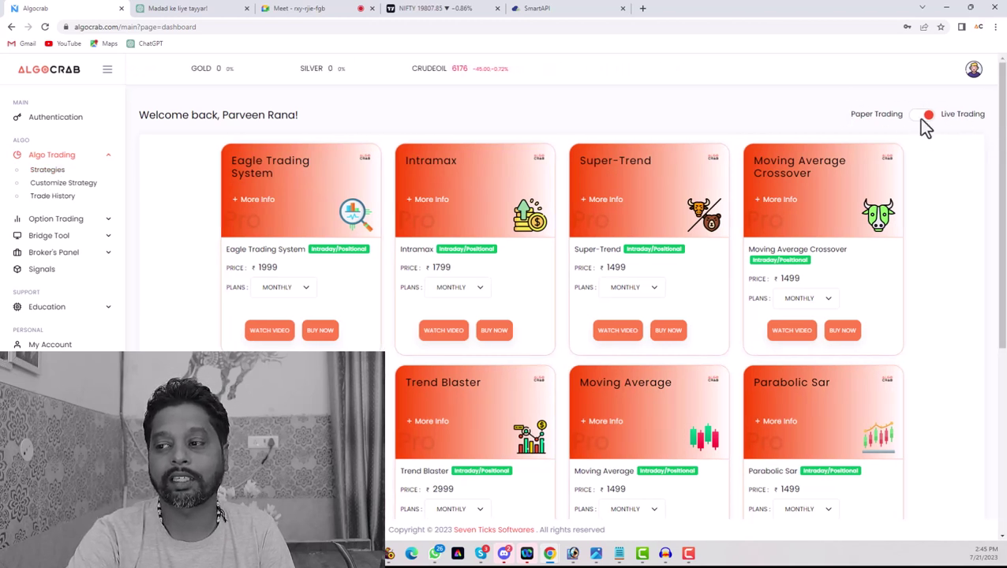
click(929, 121)
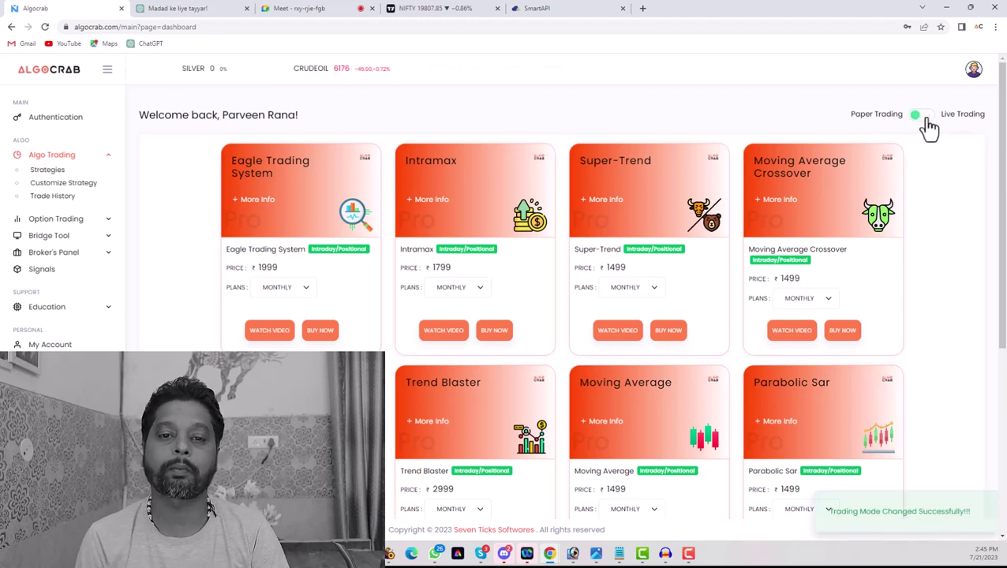